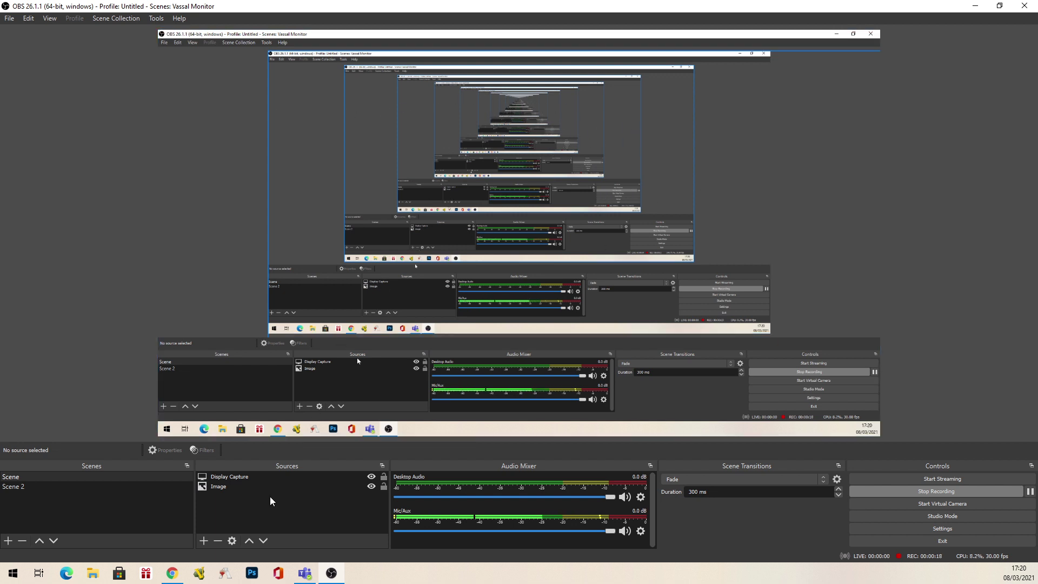
- Review the Display Capture source's properties and keep them unchanged
{"action": "left_click", "coordinate": [216, 472]}
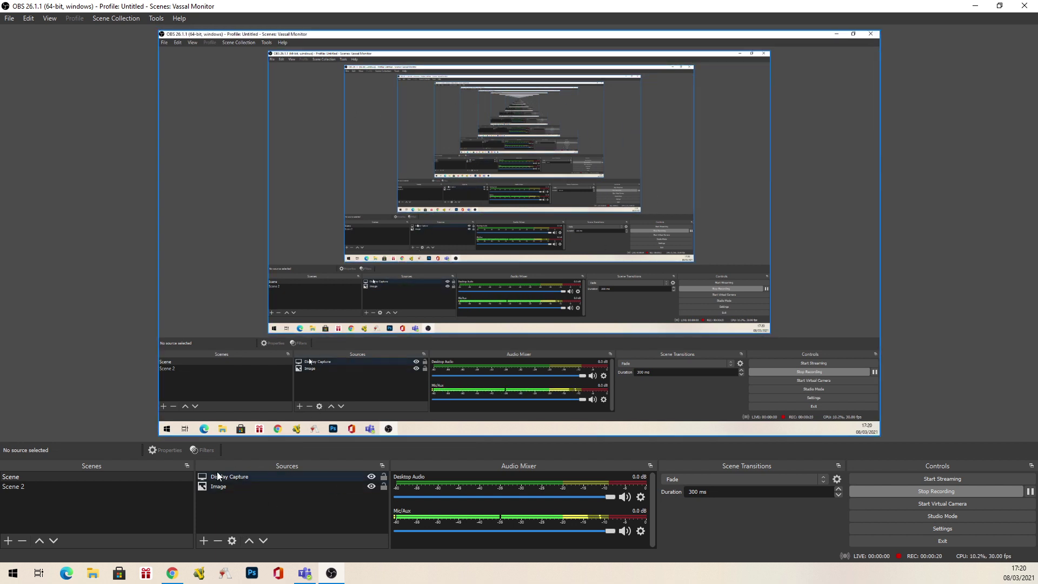
{"action": "right_click", "coordinate": [226, 474]}
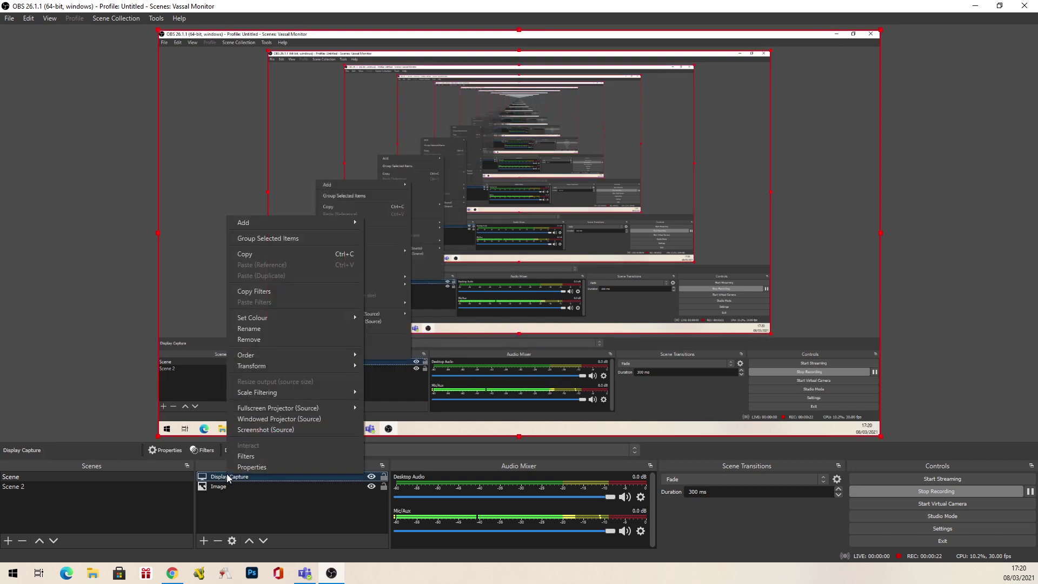
{"action": "left_click", "coordinate": [255, 467]}
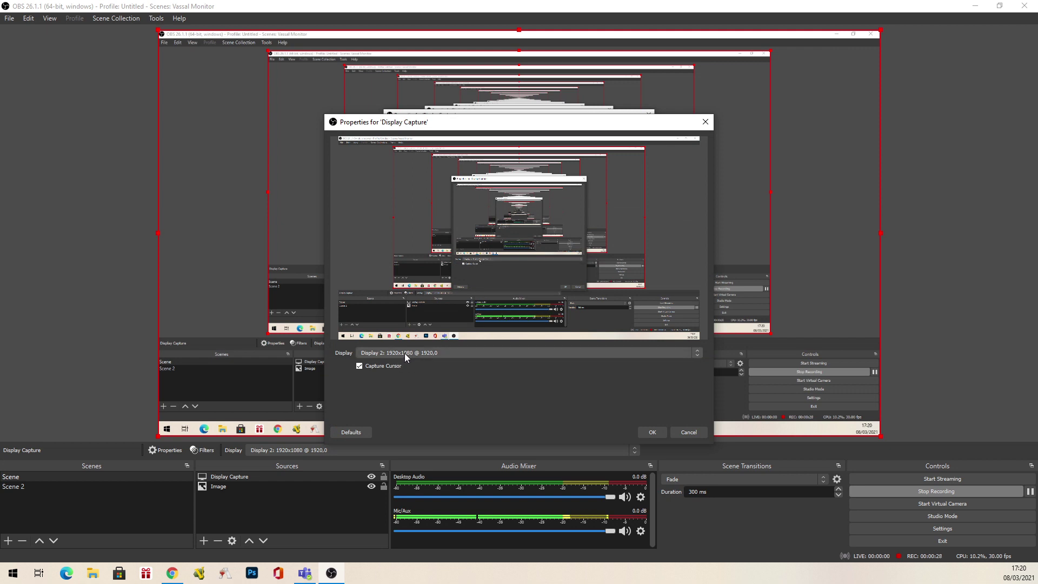
{"action": "left_click", "coordinate": [648, 432]}
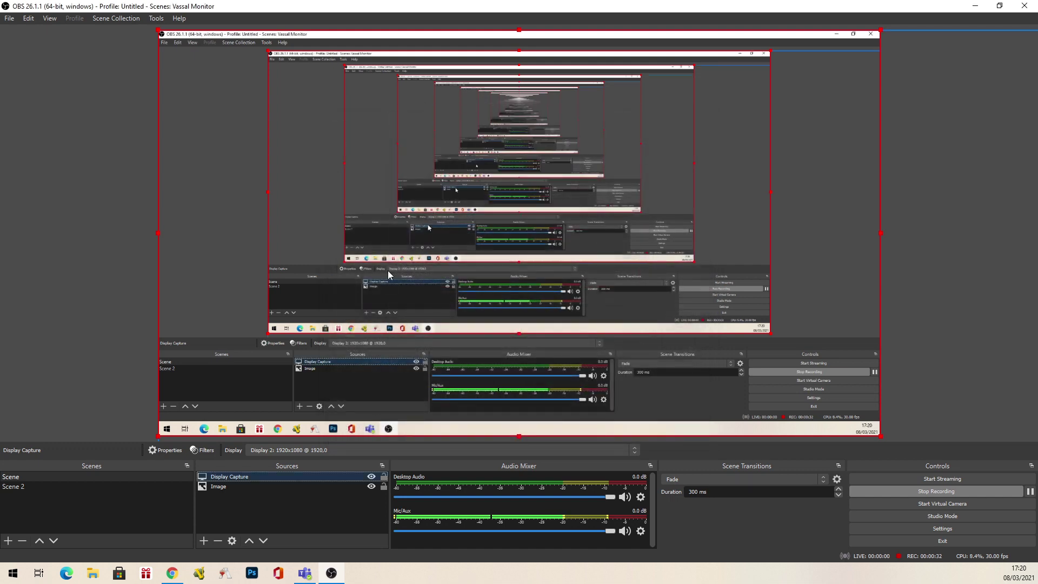
- Review the Image source's properties, keep them, and deselect all sources
{"action": "left_click", "coordinate": [218, 487]}
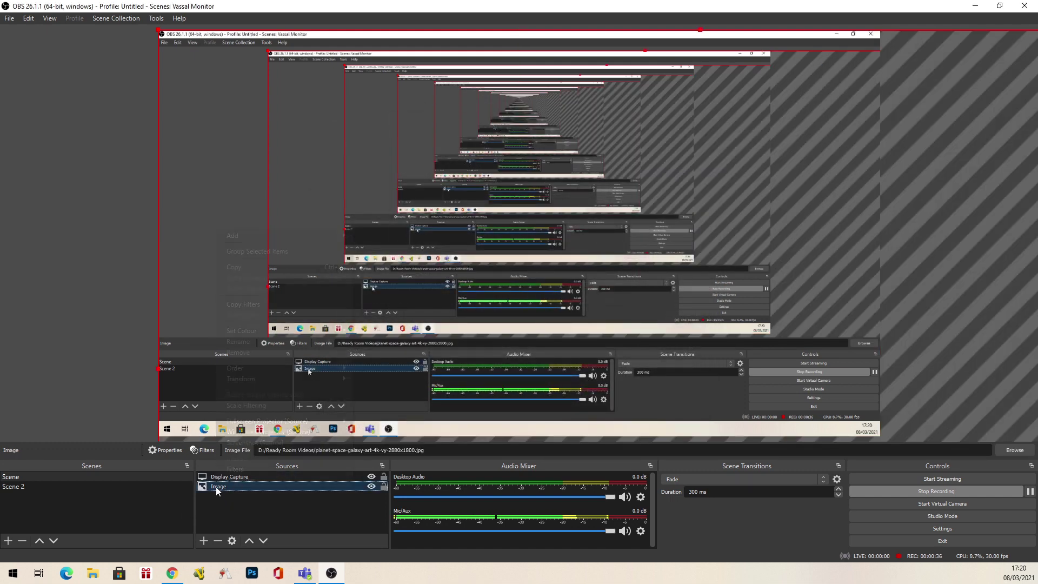
{"action": "right_click", "coordinate": [216, 487]}
{"action": "left_click", "coordinate": [241, 480]}
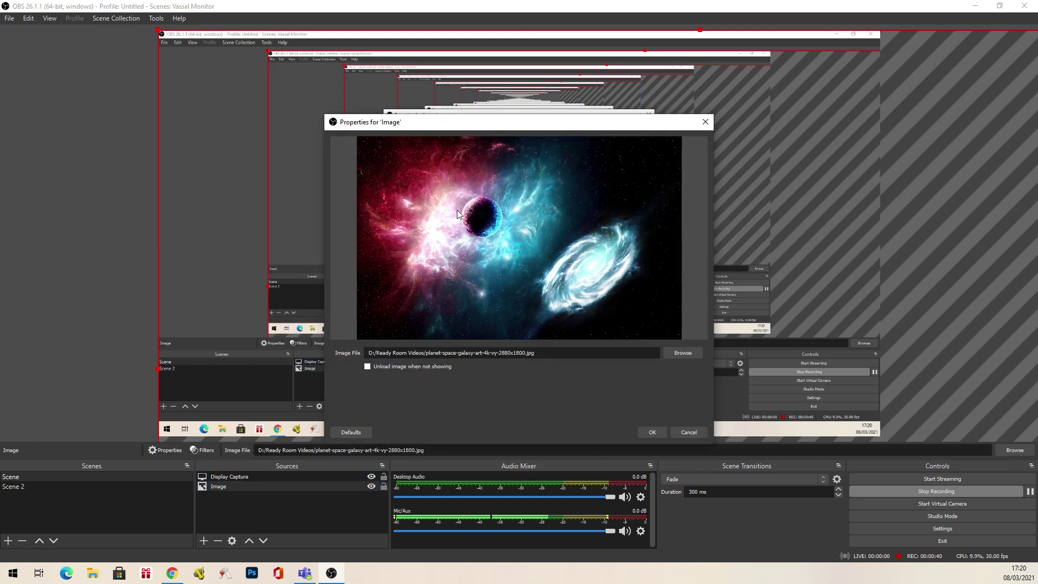
{"action": "left_click", "coordinate": [652, 434]}
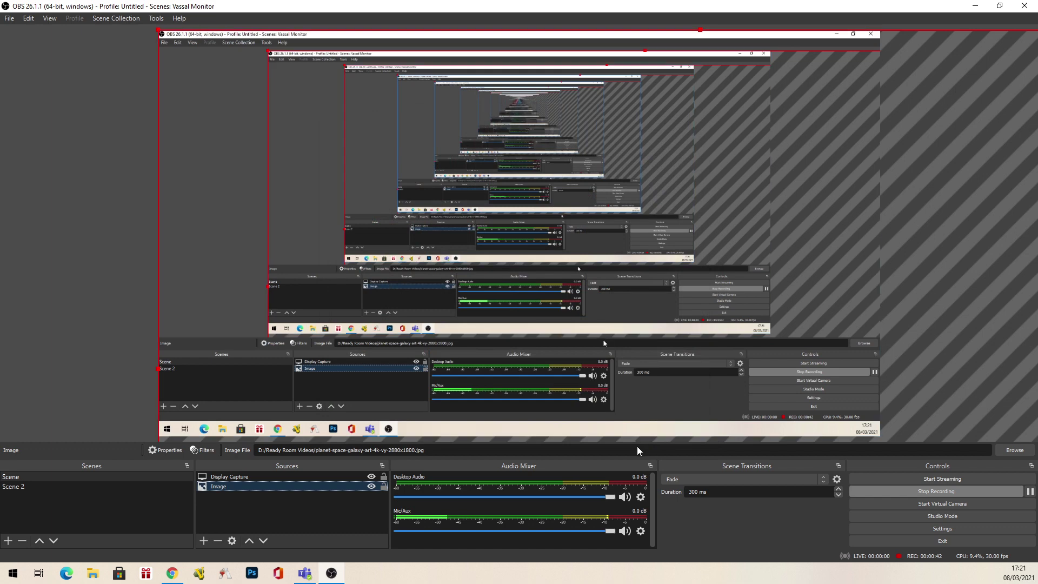
{"action": "left_click", "coordinate": [227, 510]}
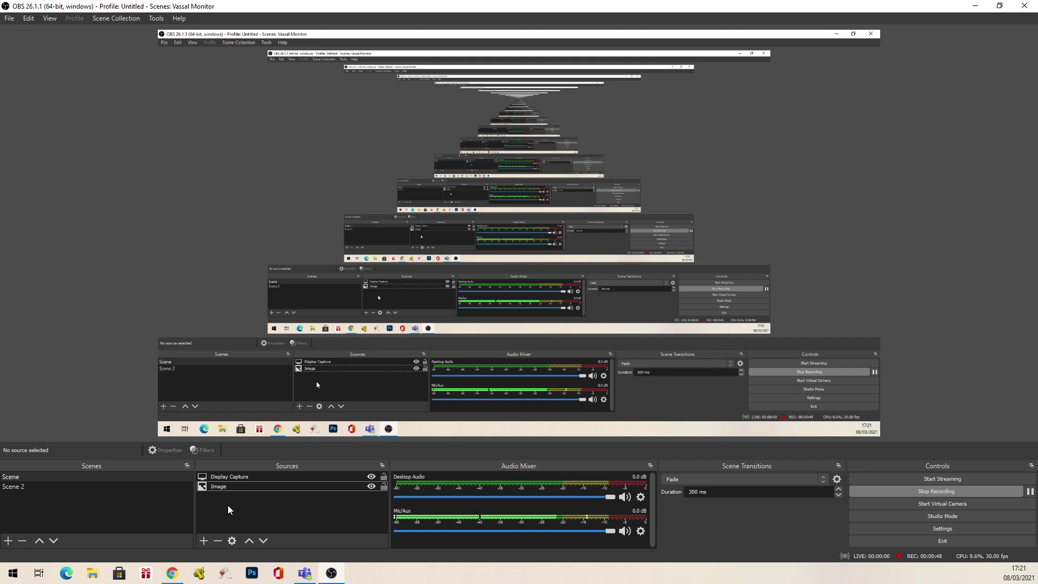
- Log into TTT Stream App with Facebook, open the 2021-02-15 stream, and copy its View link
{"action": "key", "text": "alt+Tab"}
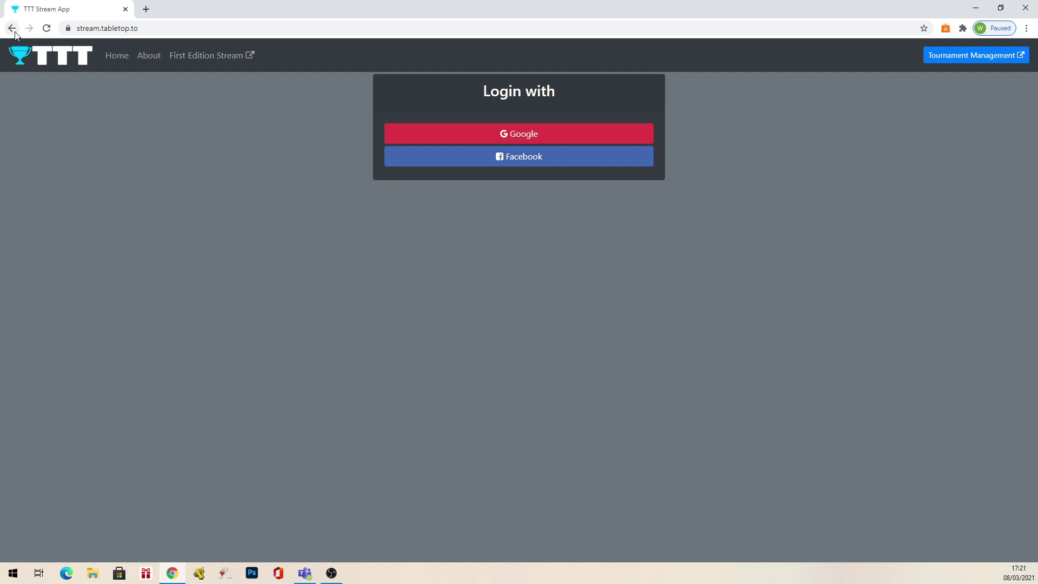
{"action": "left_click", "coordinate": [520, 159]}
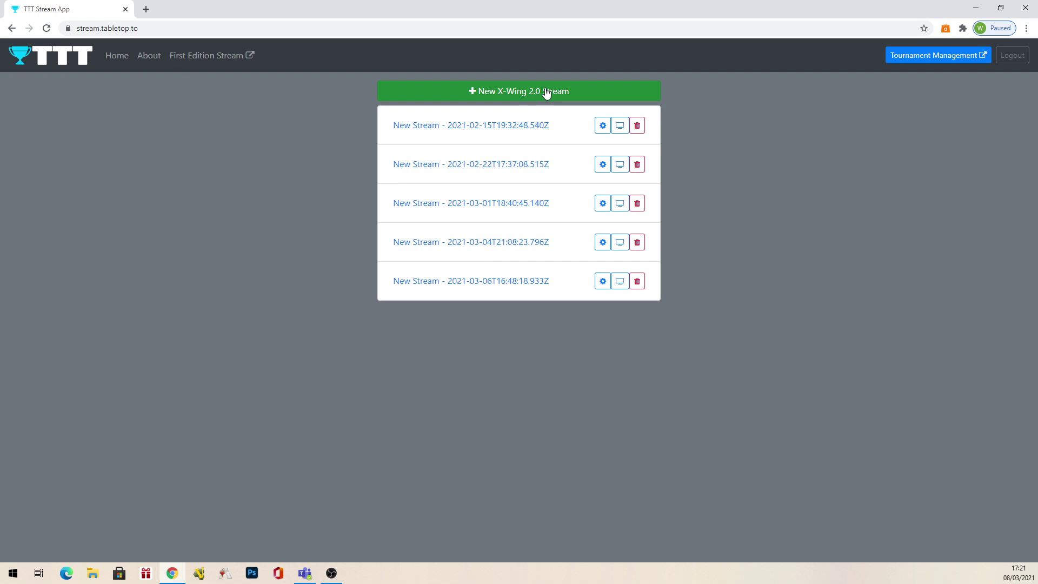
{"action": "left_click", "coordinate": [495, 126]}
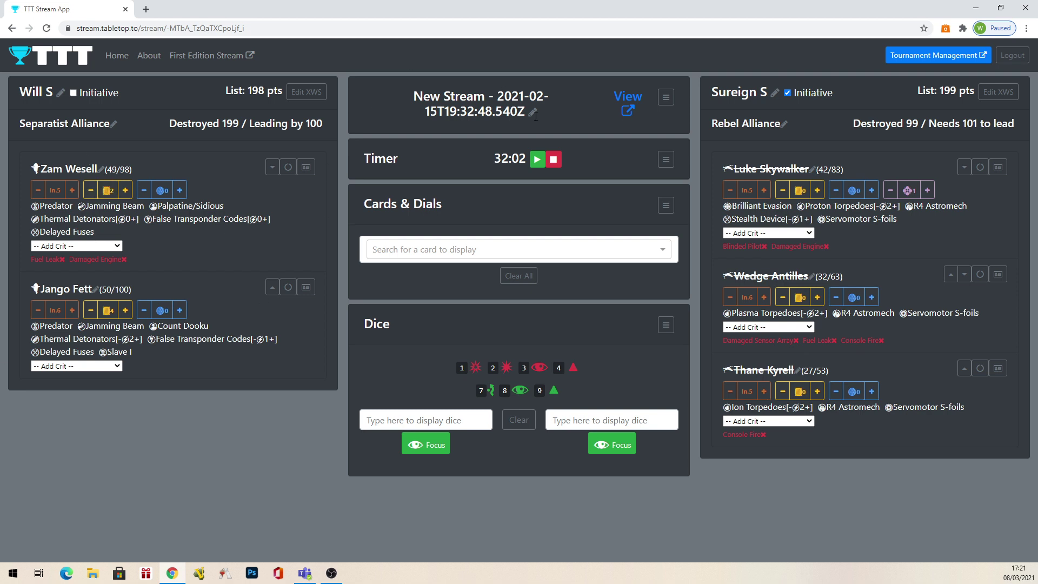
{"action": "right_click", "coordinate": [628, 110]}
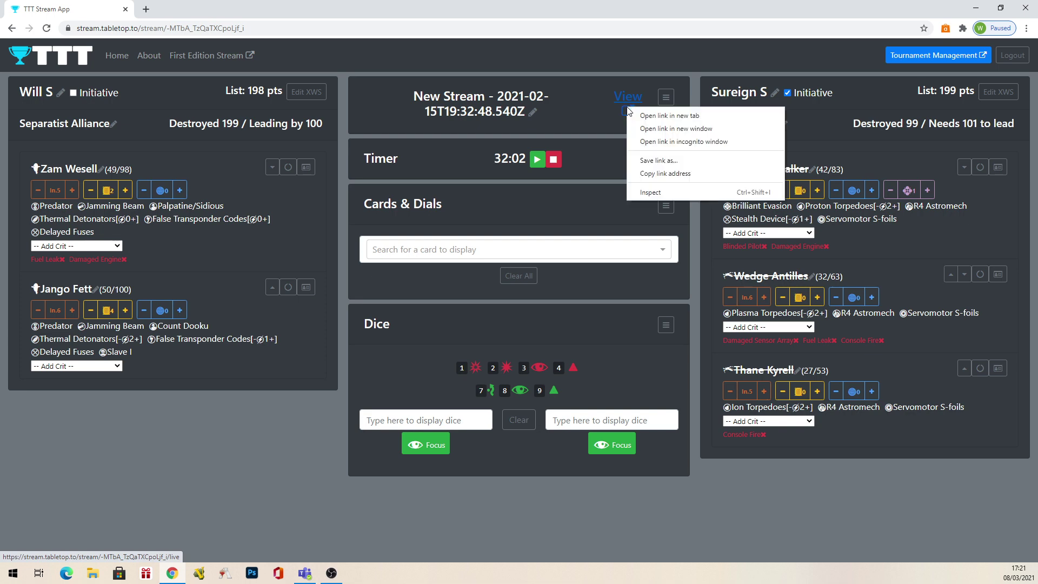
{"action": "left_click", "coordinate": [672, 174]}
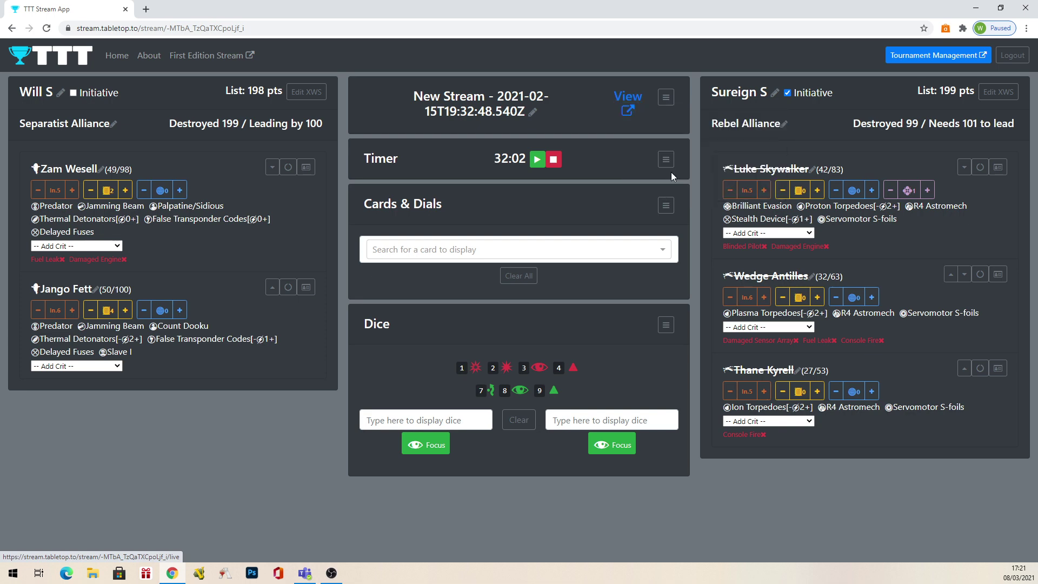
{"action": "left_click", "coordinate": [975, 8]}
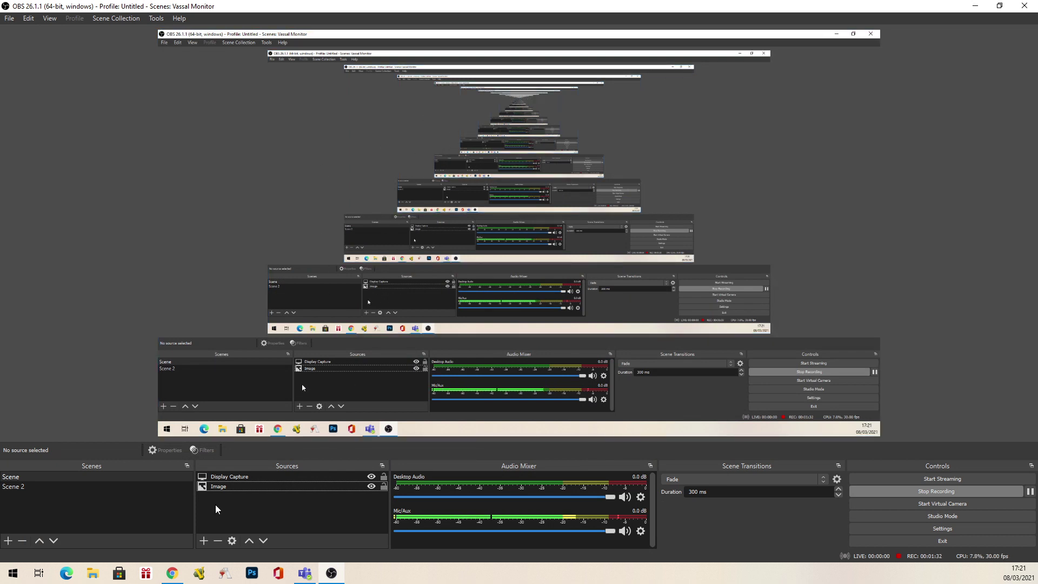
- Add a new Browser source whose URL is the copied TTT live view link
{"action": "right_click", "coordinate": [245, 514]}
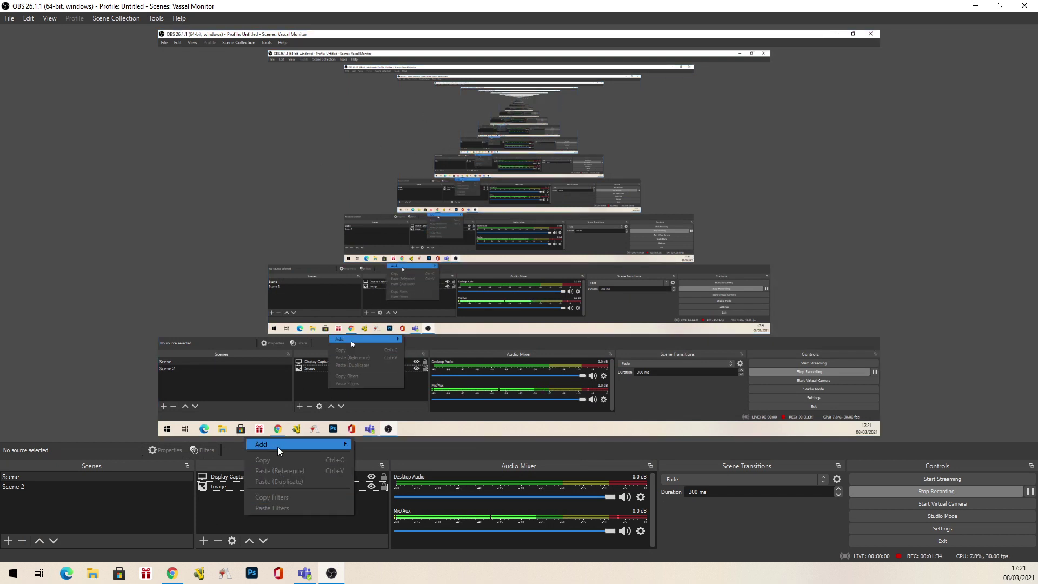
{"action": "mouse_move", "coordinate": [277, 447]}
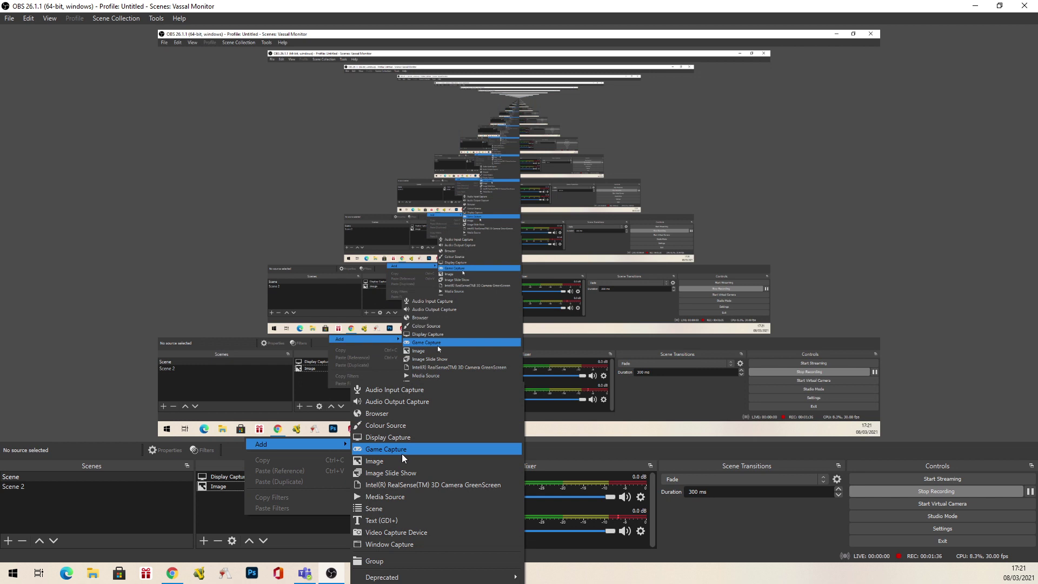
{"action": "left_click", "coordinate": [380, 414]}
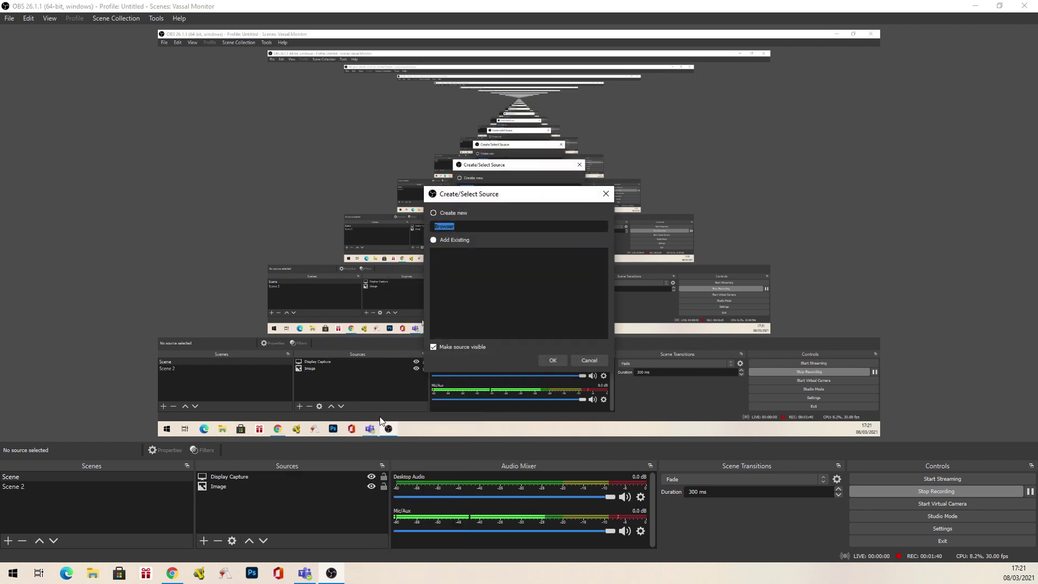
{"action": "left_click", "coordinate": [552, 360]}
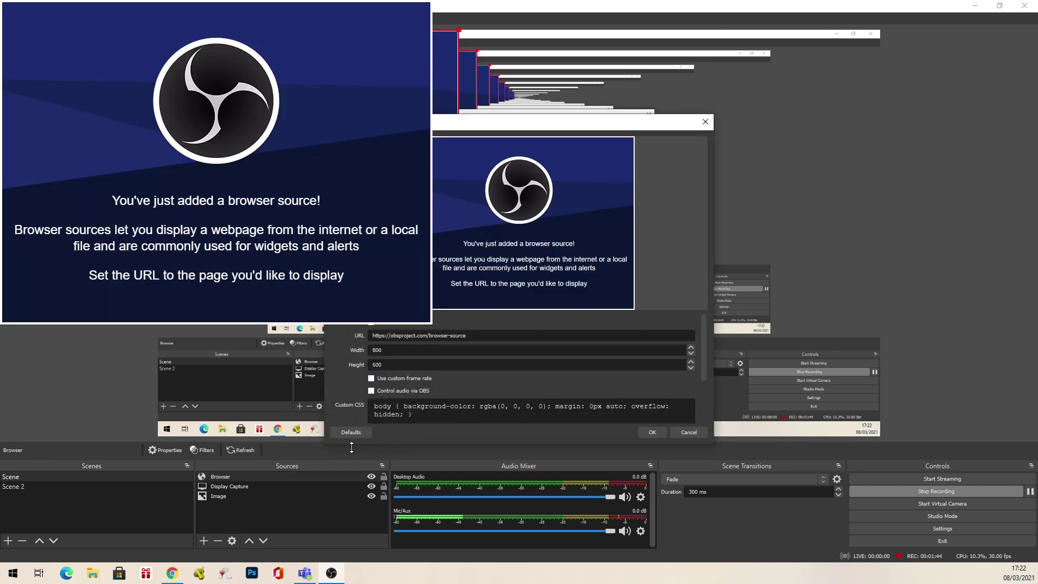
{"action": "triple_click", "coordinate": [370, 332]}
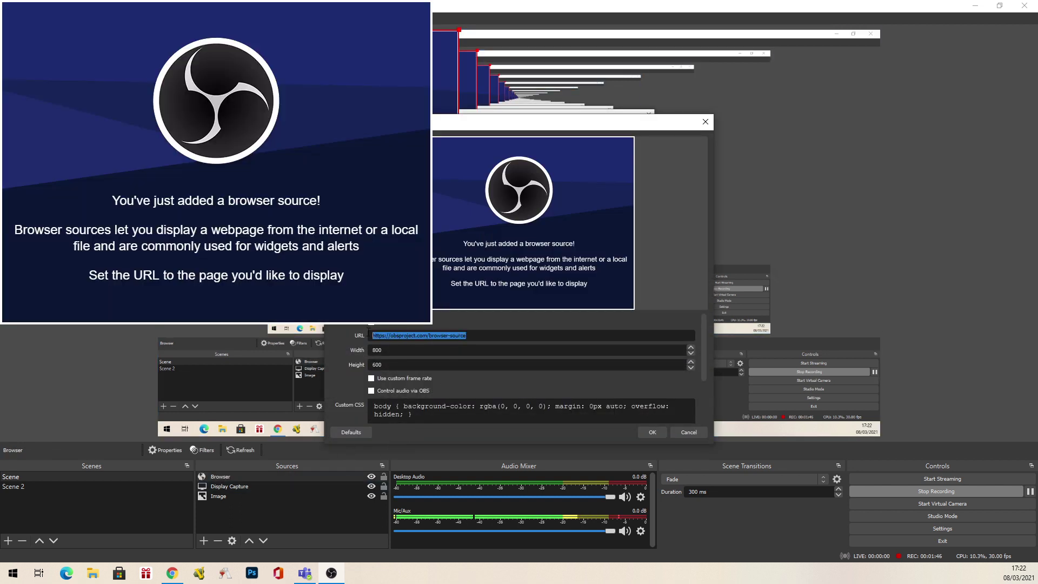
{"action": "type", "text": "https://stream.tabletop.to/stream/-MTbA_TzQaTXCpoLjf_i/live"}
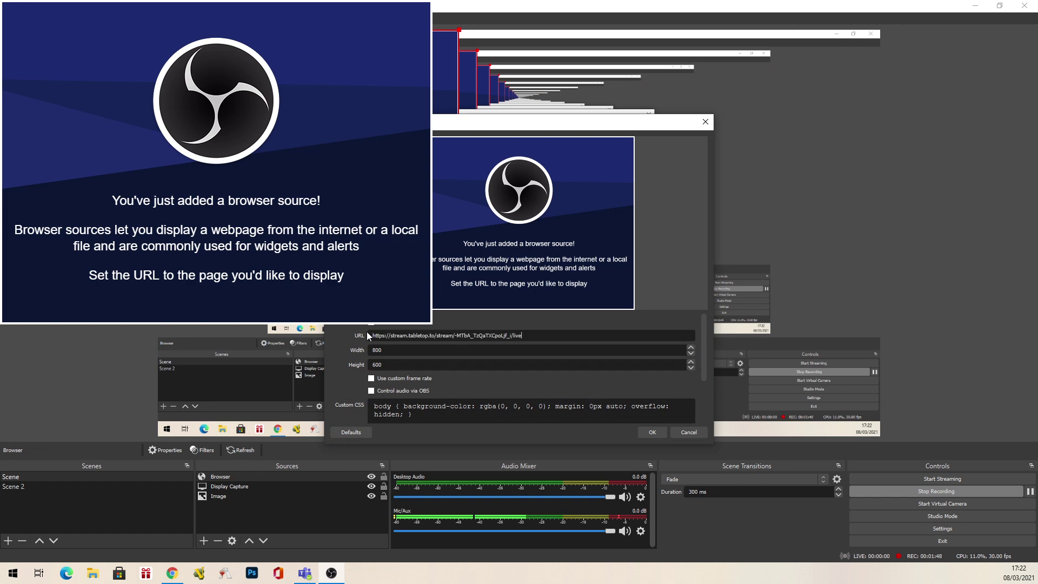
{"action": "left_click", "coordinate": [653, 432]}
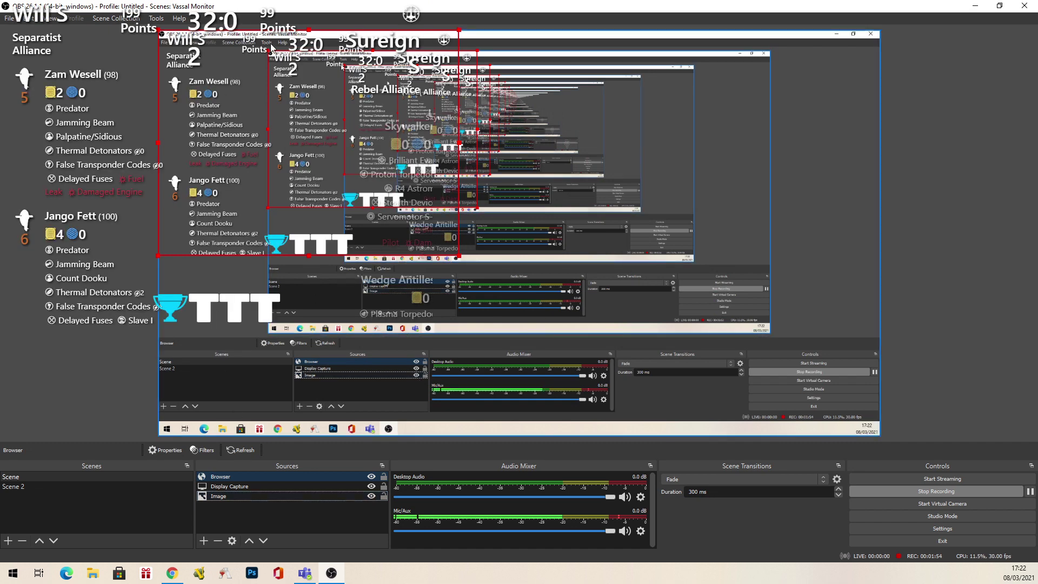
- Change the Browser source's Width and Height to the full canvas size
{"action": "right_click", "coordinate": [219, 479]}
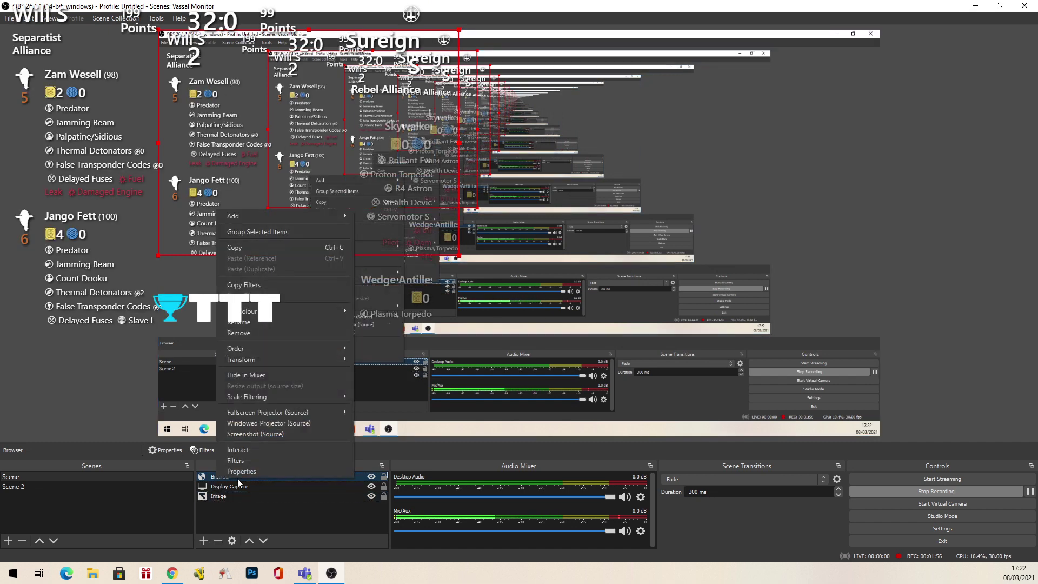
{"action": "left_click", "coordinate": [245, 471]}
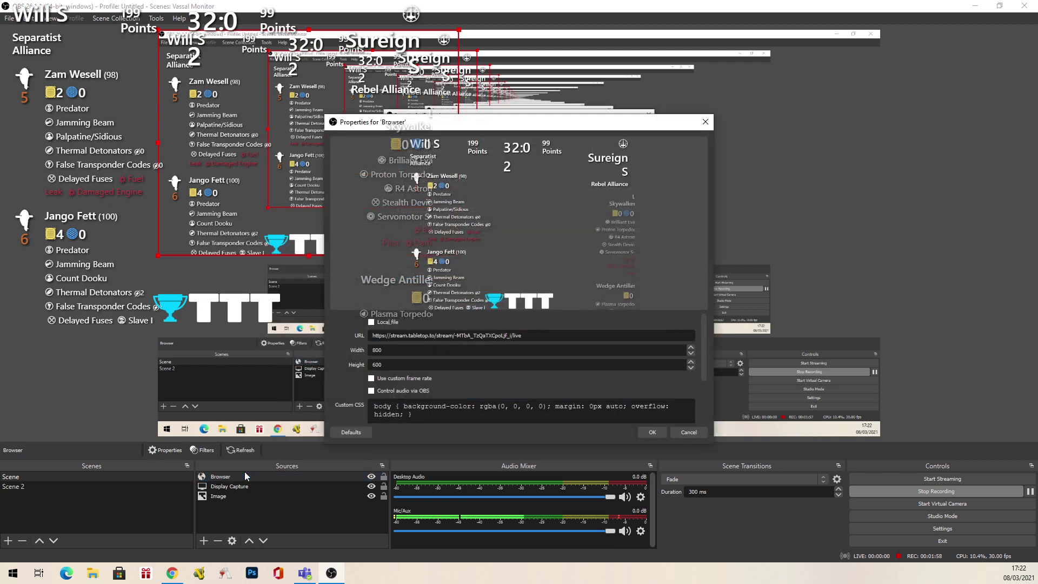
{"action": "left_click", "coordinate": [390, 350]}
{"action": "key", "text": "BackSpace"}
{"action": "key", "text": "BackSpace"}
{"action": "key", "text": "Tab"}
{"action": "type", "text": "1"}
{"action": "left_click", "coordinate": [653, 432]}
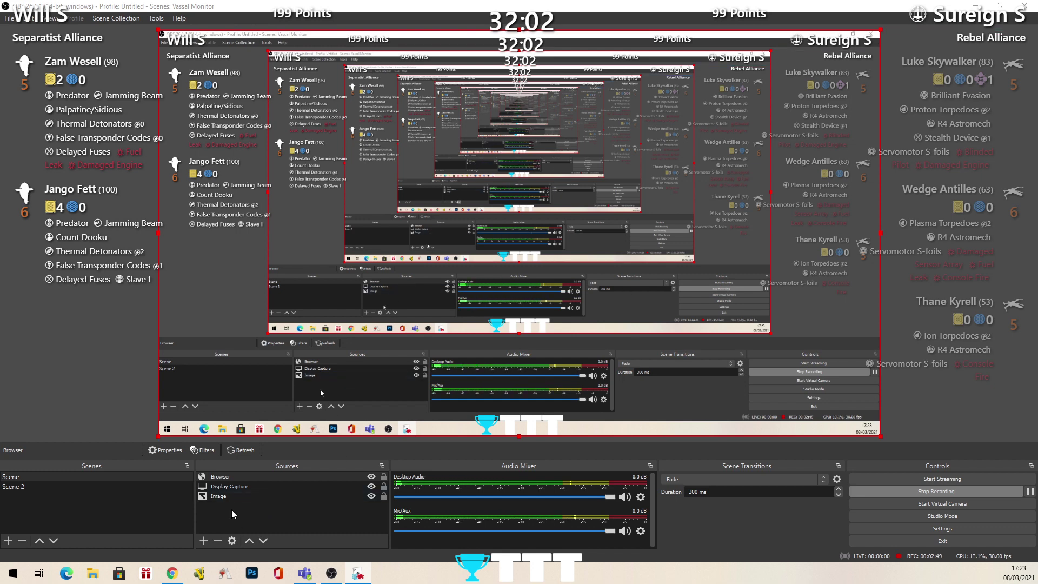
- Set the Display Capture source's Display to Display 1, showing Tabletop Simulator
{"action": "left_click", "coordinate": [230, 486]}
{"action": "right_click", "coordinate": [230, 486]}
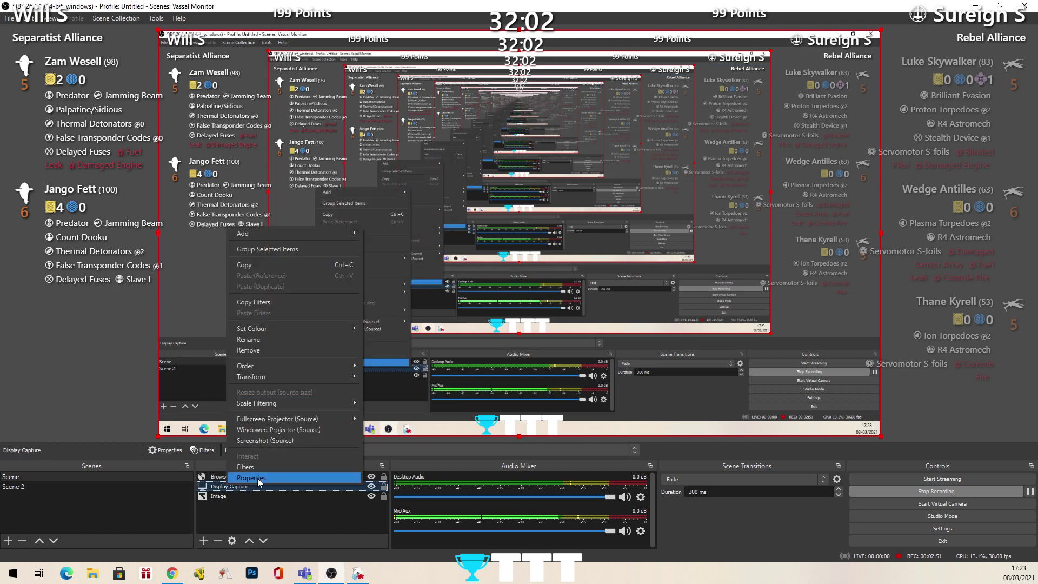
{"action": "left_click", "coordinate": [252, 477]}
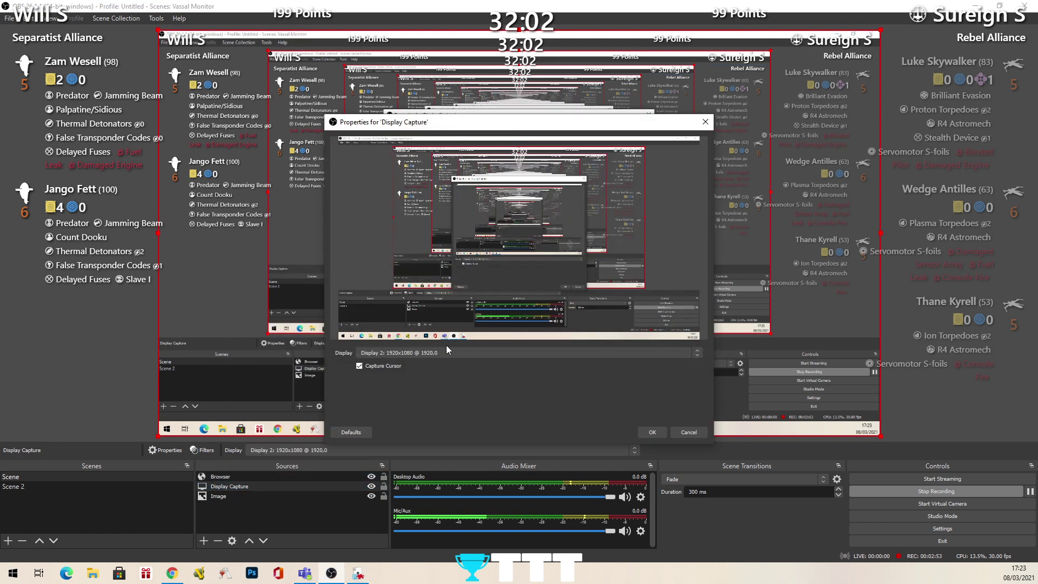
{"action": "left_click", "coordinate": [407, 353]}
{"action": "left_click", "coordinate": [405, 362]}
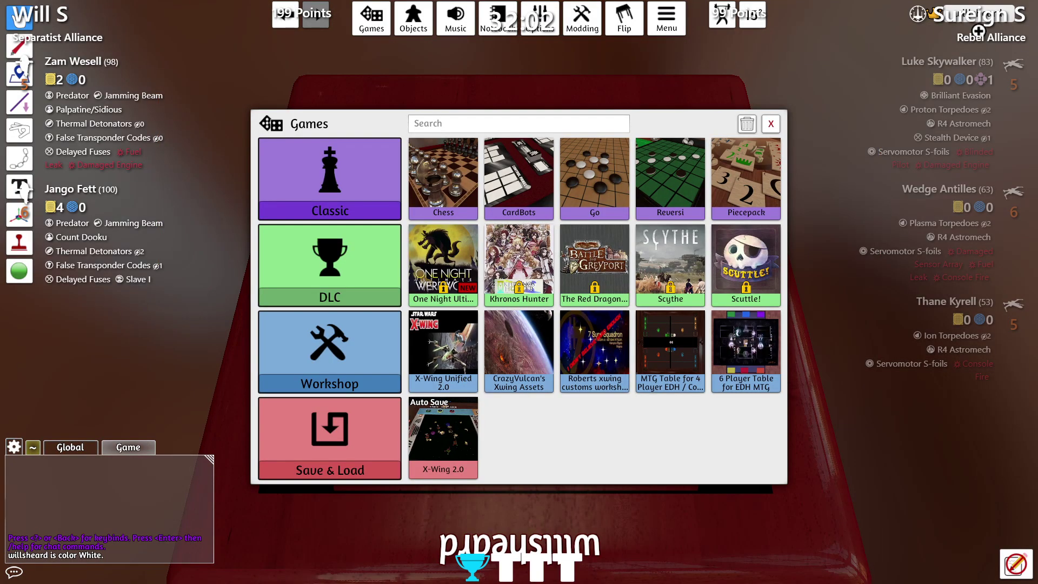
- Select X-Wing Unified 2.0 in the Games menu and confirm loading it
{"action": "left_click", "coordinate": [439, 357]}
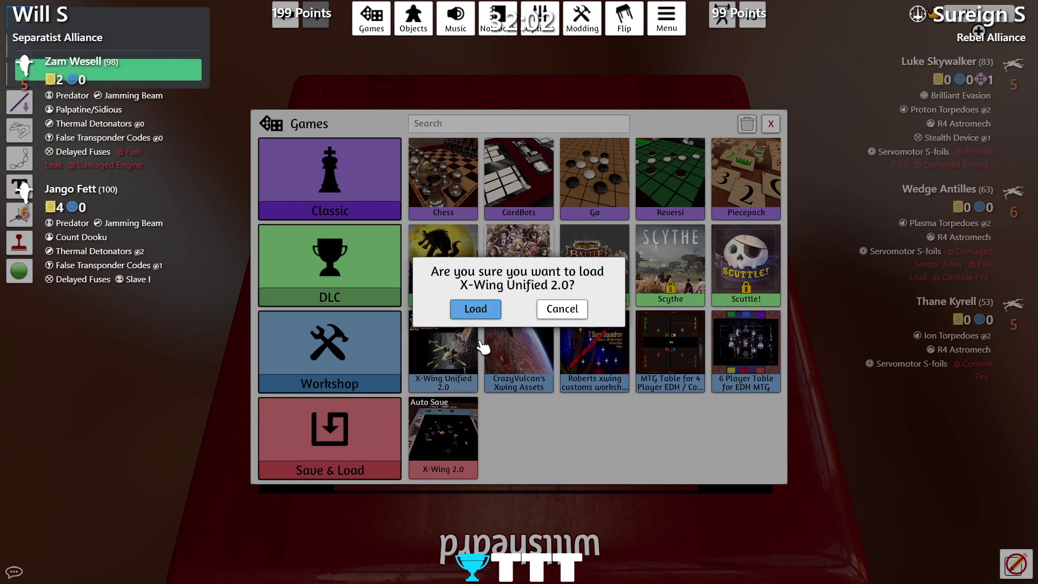
{"action": "key", "text": "Return"}
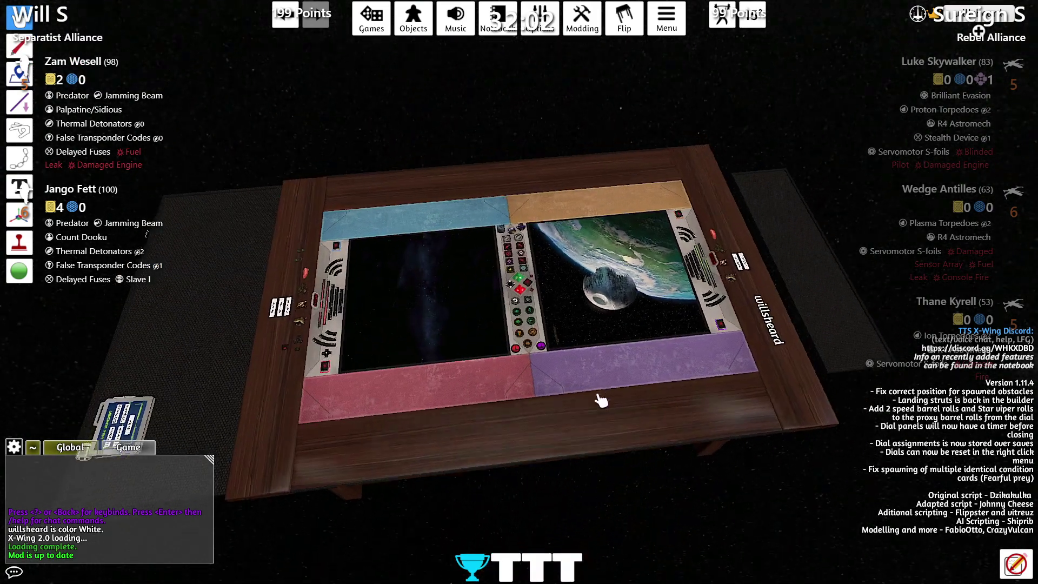
- Zoom close onto the X-Wing play mat and hide the version-notes text with its pencil icon
{"action": "scroll", "coordinate": [605, 388], "scroll_direction": "up", "scroll_amount": 8}
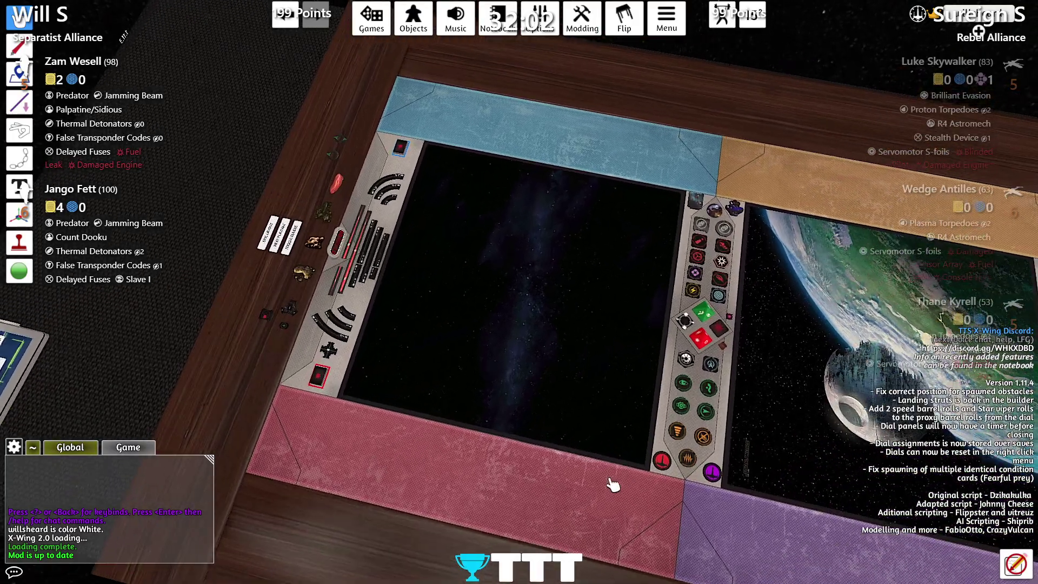
{"action": "scroll", "coordinate": [555, 482], "scroll_direction": "up", "scroll_amount": 6}
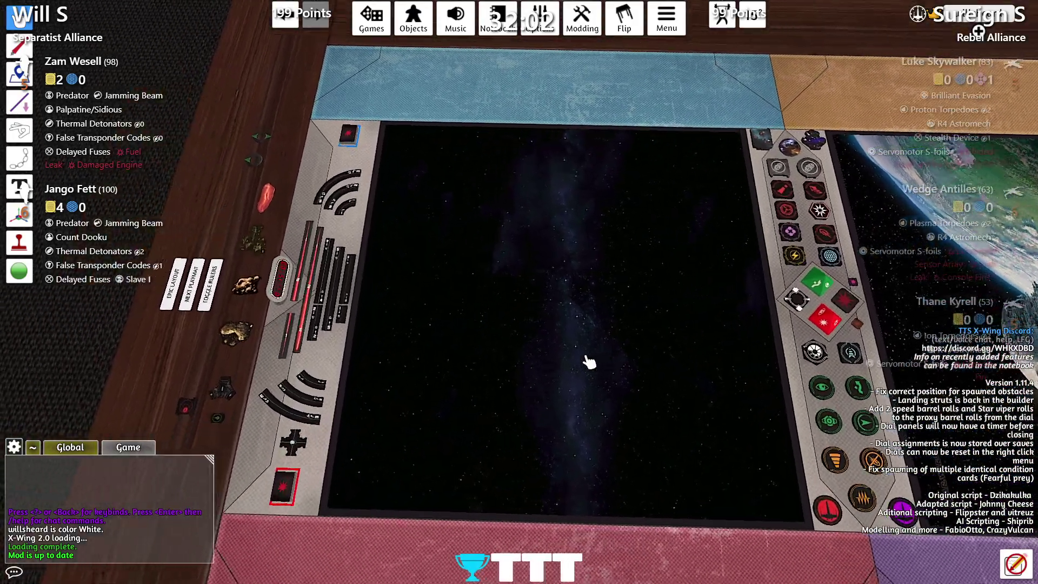
{"action": "scroll", "coordinate": [590, 362], "scroll_direction": "up", "scroll_amount": 5}
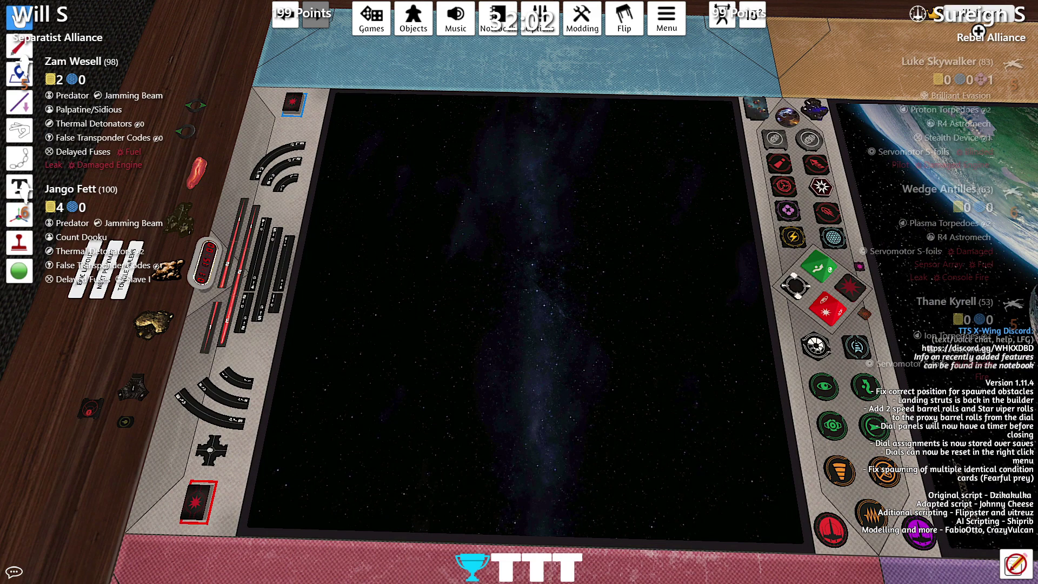
{"action": "left_click", "coordinate": [997, 493]}
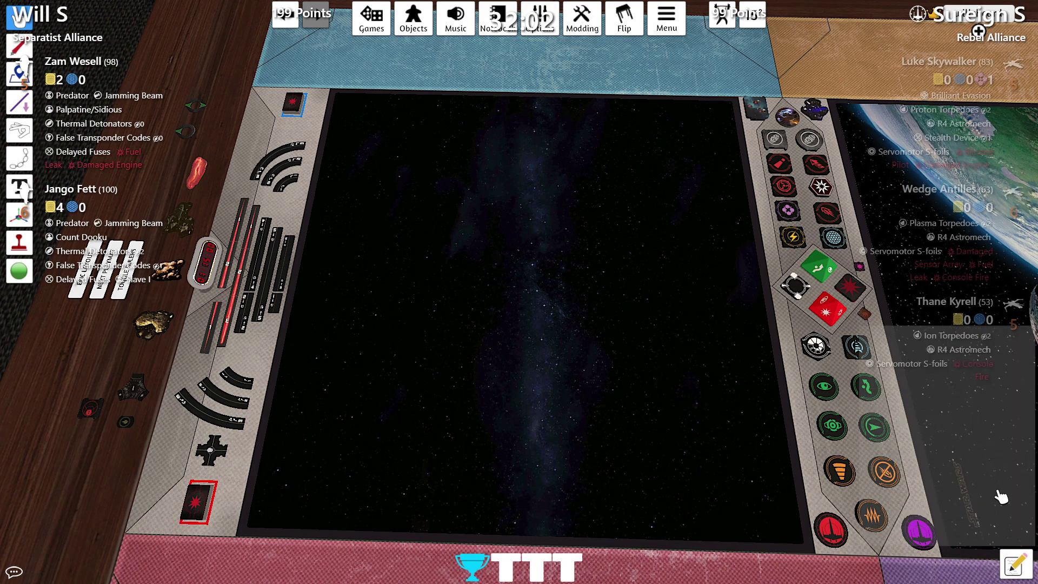
{"action": "left_click", "coordinate": [1007, 553]}
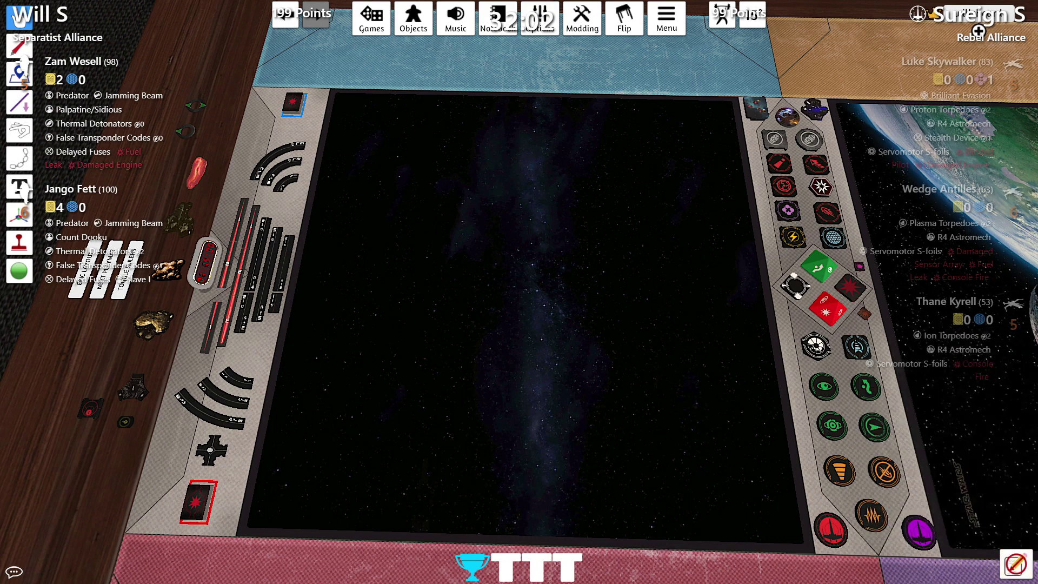